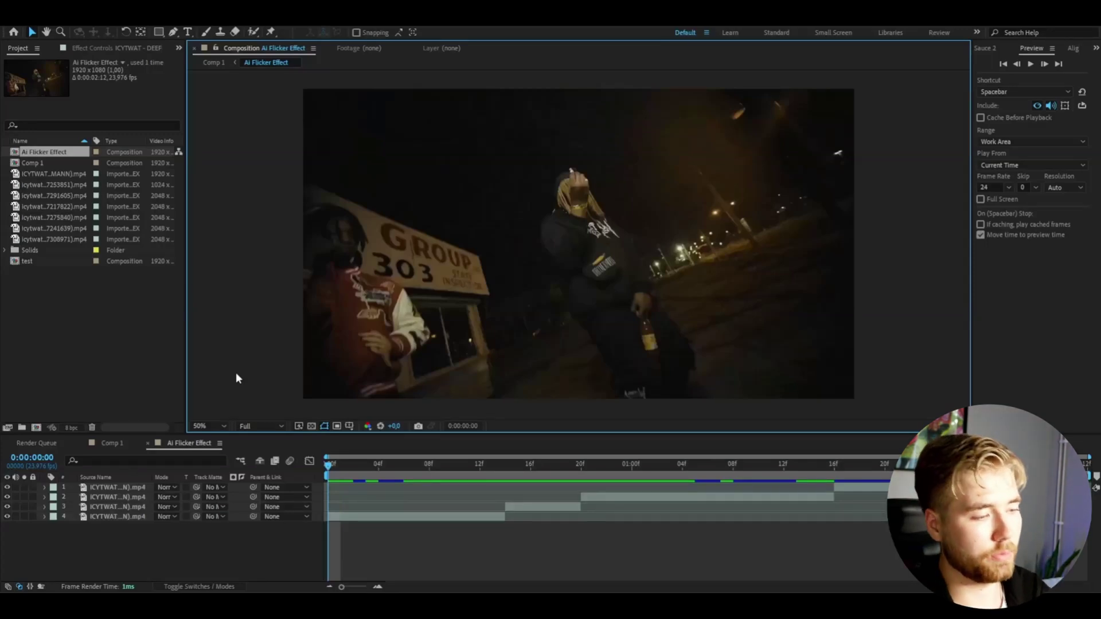
Scrub the Ai Flicker Effect comp from frame 3 to preview the stacked clip cuts
left_click(363, 464)
left_click_drag(362, 464, 477, 518)
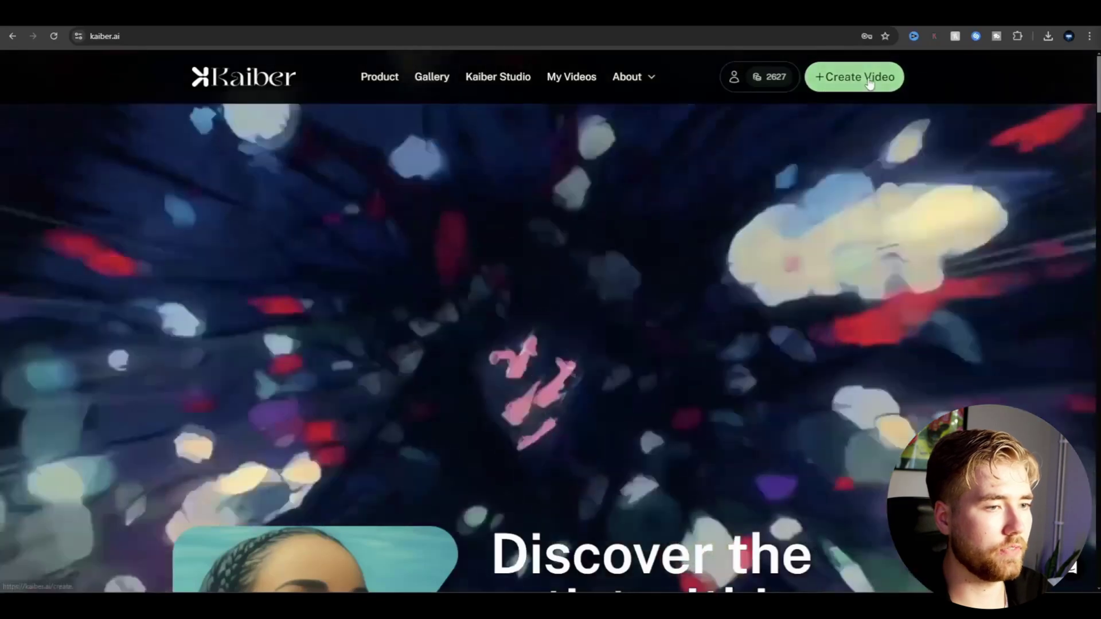
Start a Kaiber Transform video from the uploaded rap clip and move to the prompt page
left_click(854, 77)
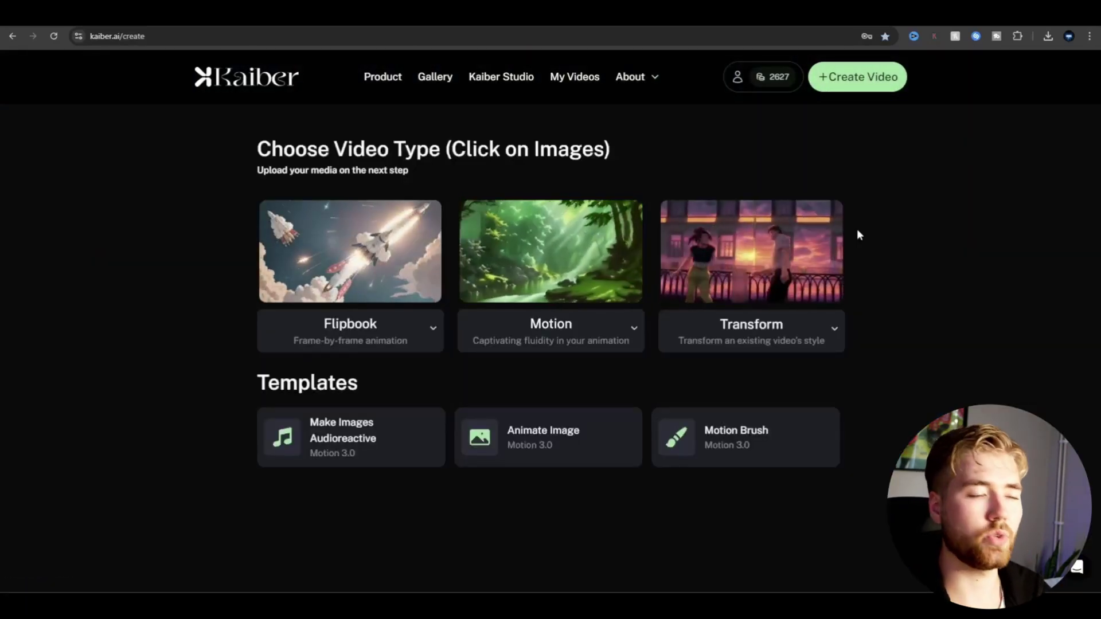
left_click(763, 249)
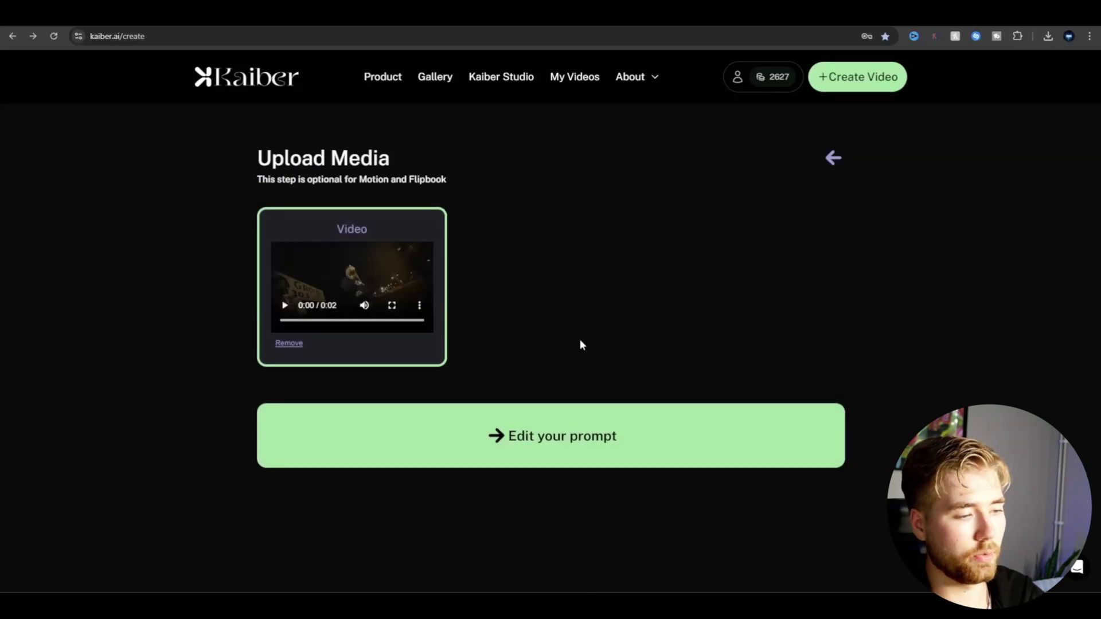
left_click(597, 435)
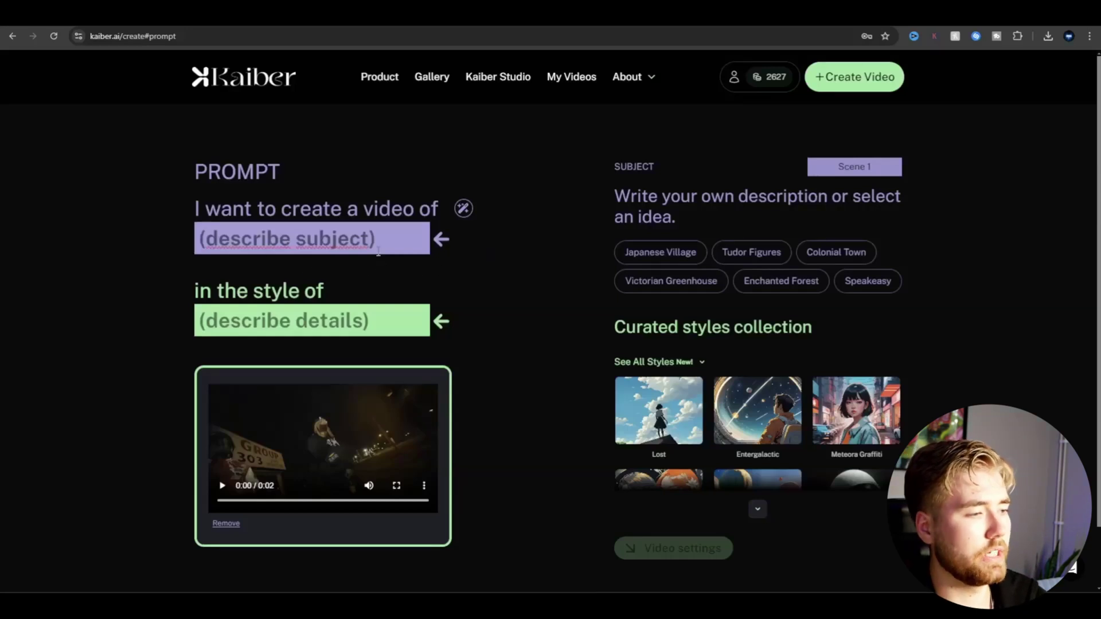
Replace the subject with the rapper-in-a-burning-lava-world description and choose the Photorealistic style
triple_click(391, 239)
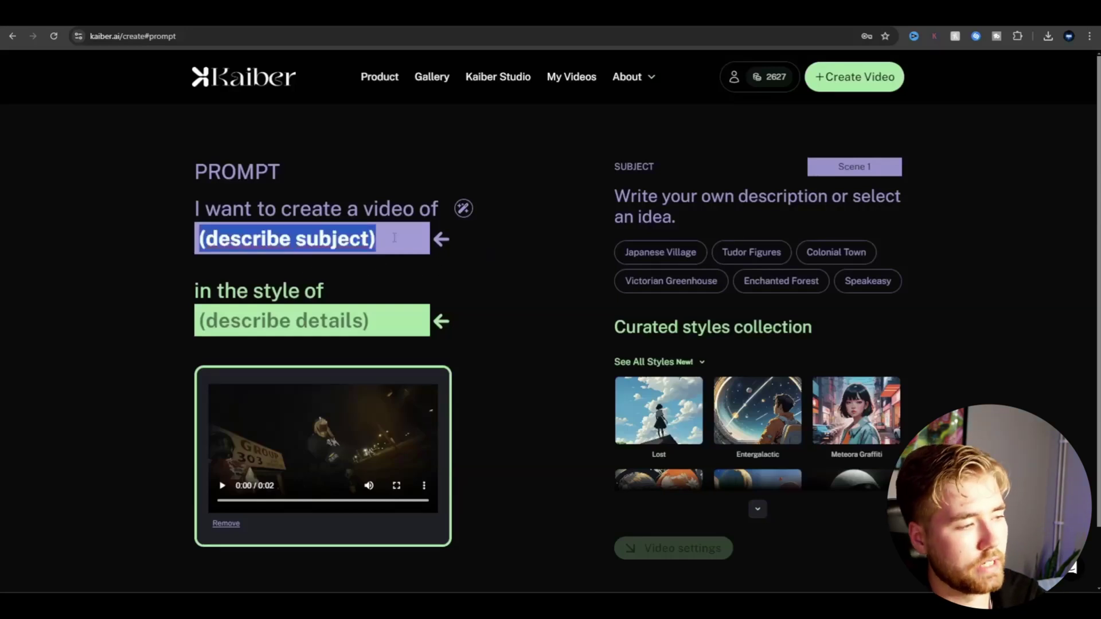
type("icytwat in a burning lava world rapping")
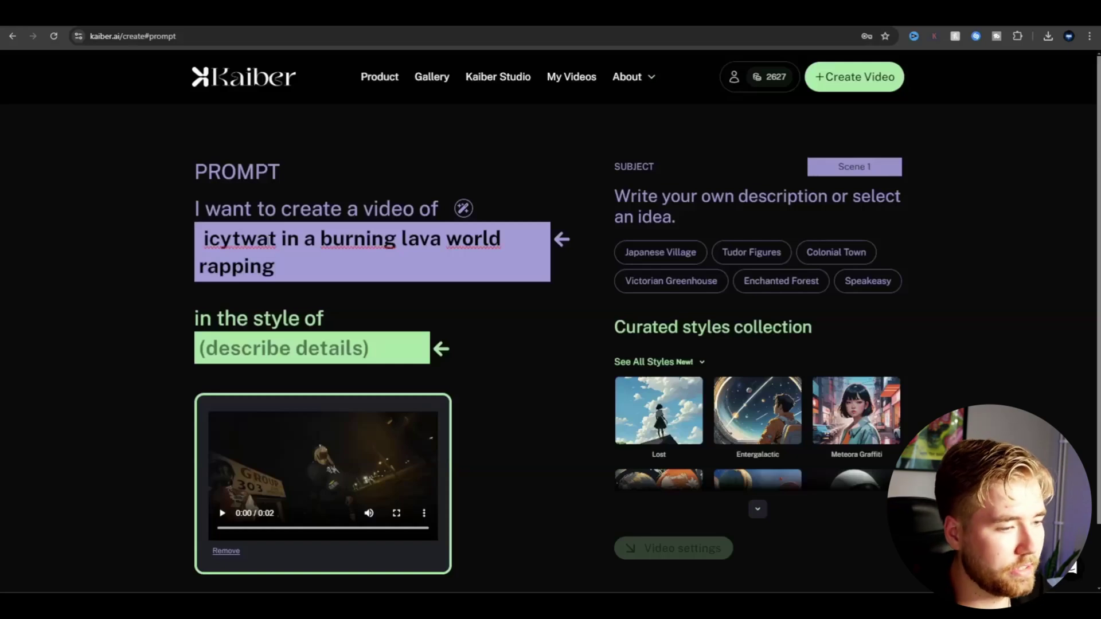
left_click(310, 344)
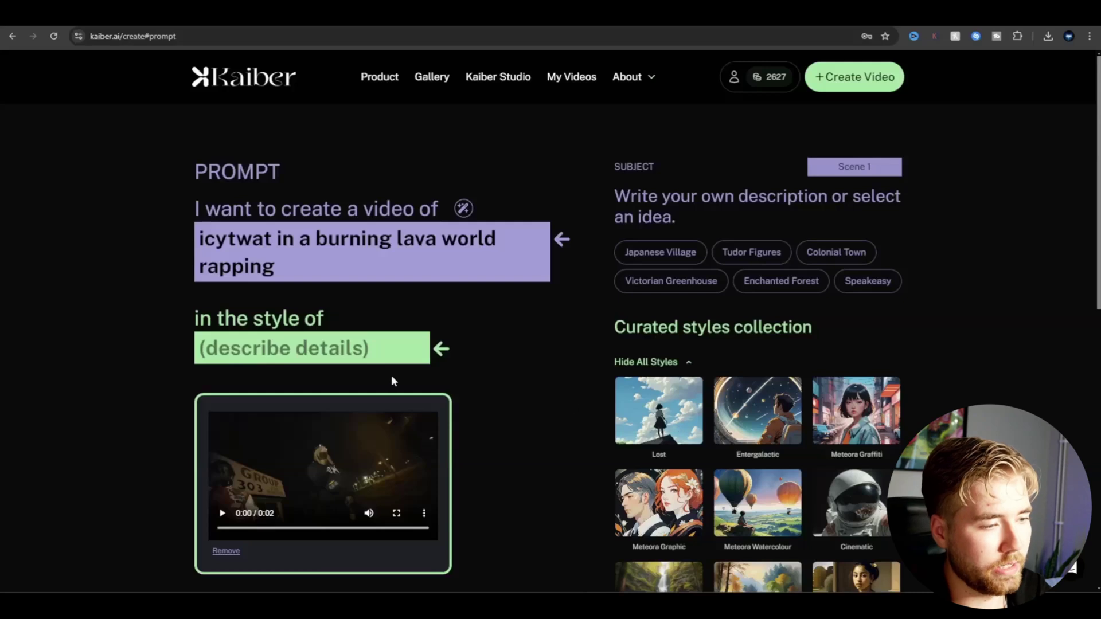
scroll(604, 413, "down", 3)
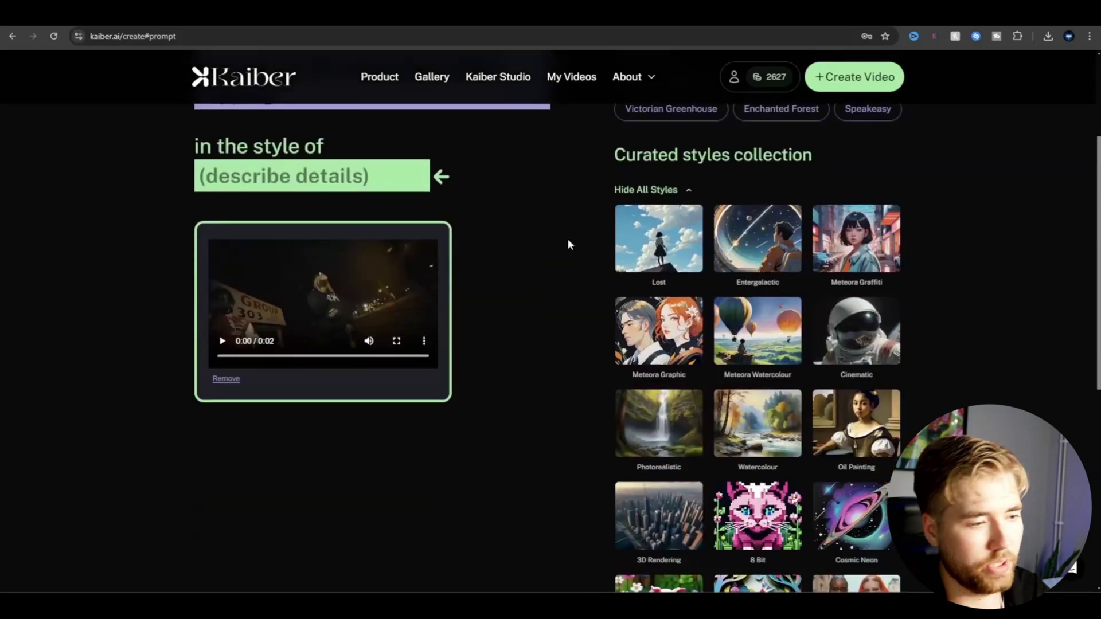
scroll(584, 378, "down", 1)
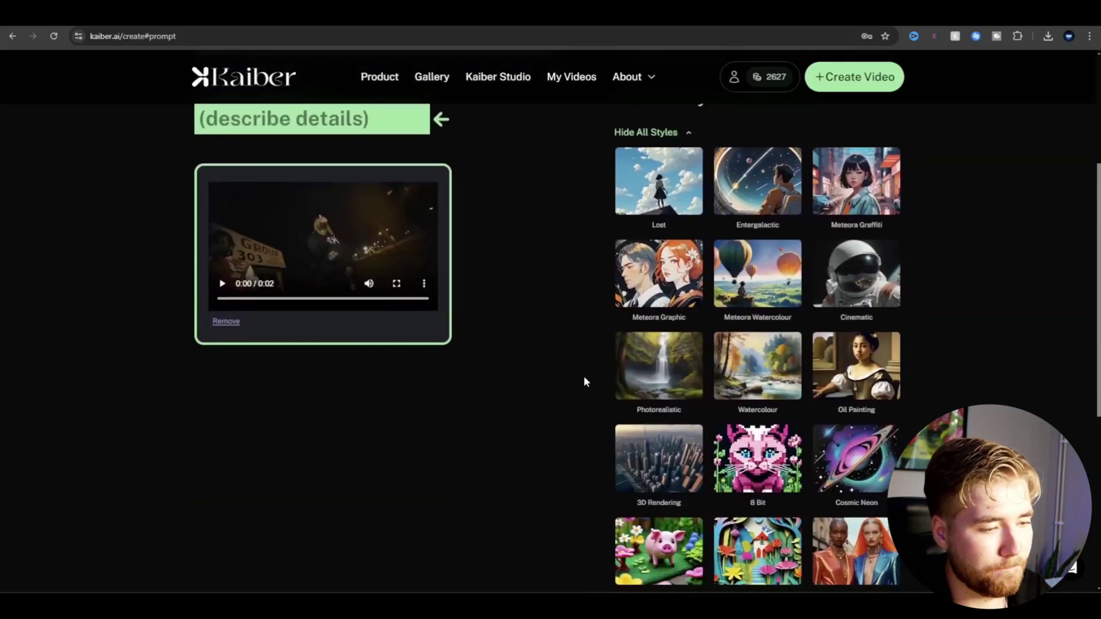
left_click(674, 373)
scroll(674, 373, "down", 6)
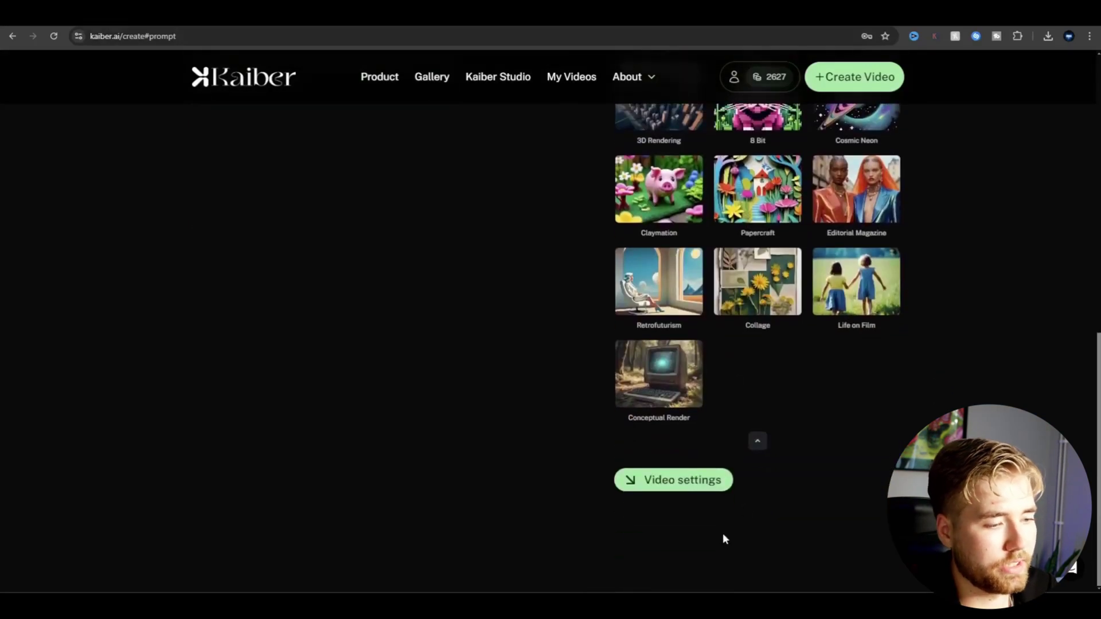
Raise the Evolve amount to 5 and generate preview frames
left_click(678, 479)
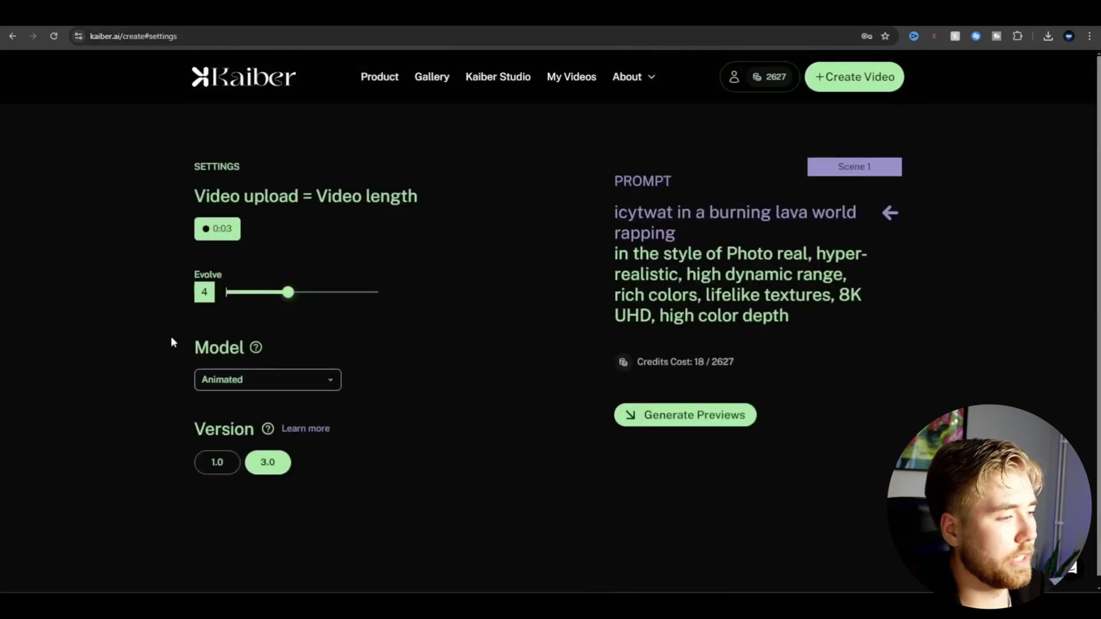
mouse_move(283, 301)
left_mouse_down()
mouse_move(310, 298)
mouse_move(253, 298)
mouse_move(278, 322)
mouse_move(226, 335)
mouse_move(296, 322)
mouse_move(278, 298)
mouse_move(302, 293)
left_mouse_up()
left_click(697, 412)
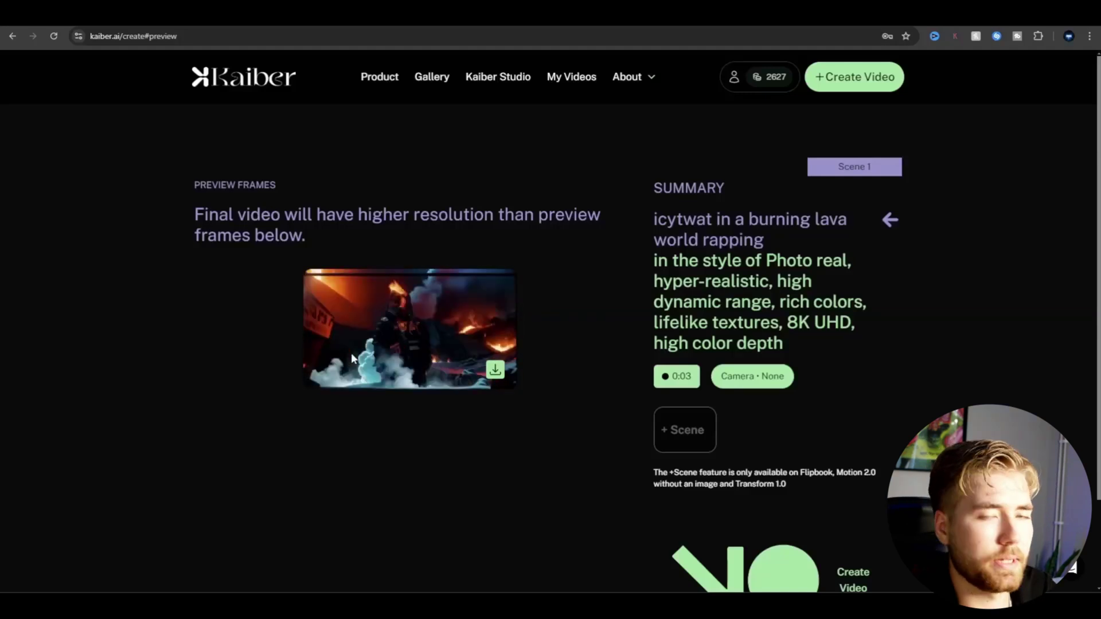
Lower the Evolve amount, regenerate previews, and start creating the full video
left_click(889, 220)
left_click(642, 577)
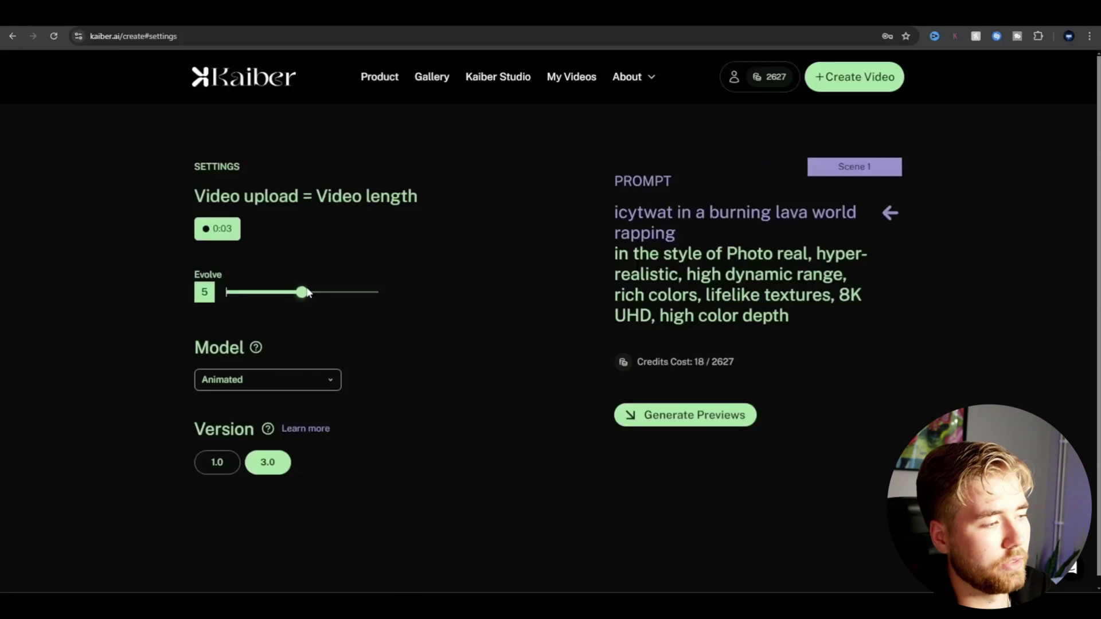
left_click_drag(302, 292, 258, 292)
left_click(723, 414)
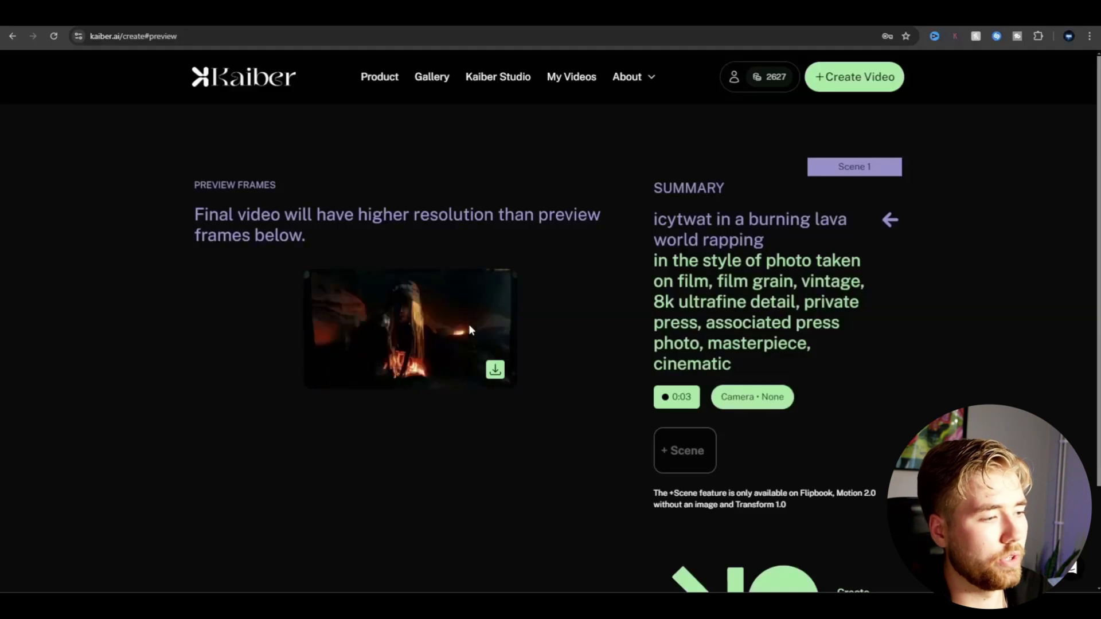
scroll(469, 325, "down", 2)
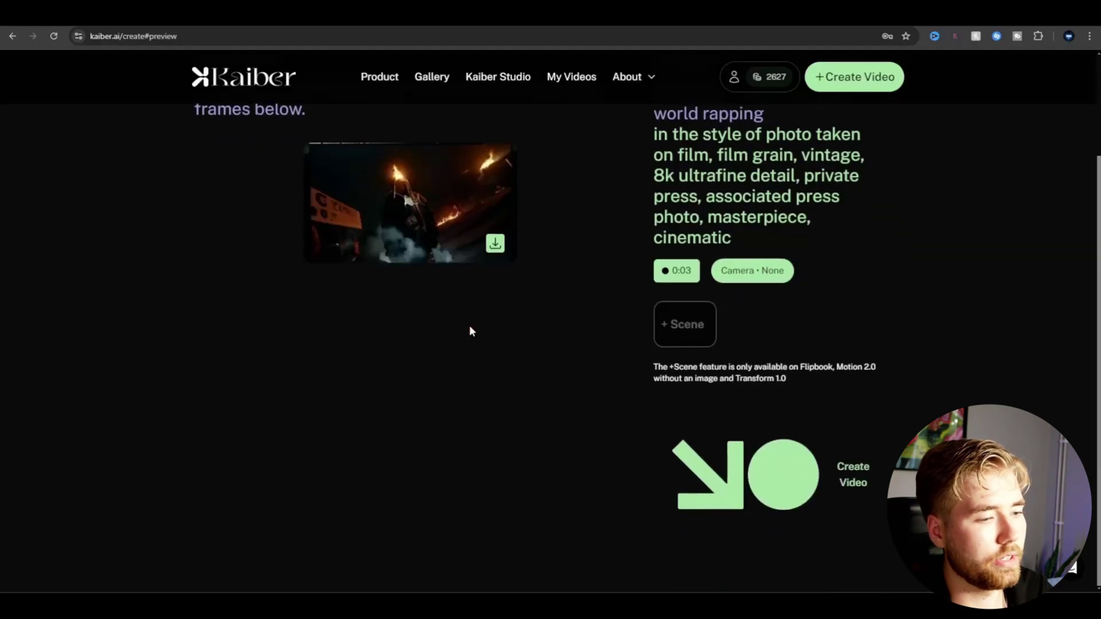
left_click(773, 469)
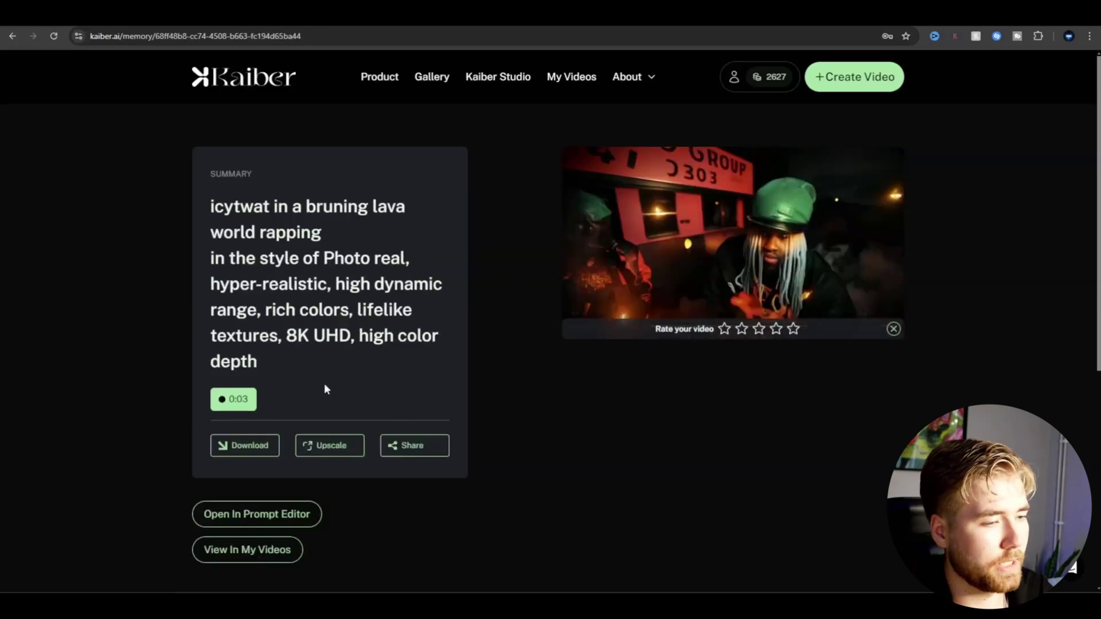
Upscale the finished lava-world video to 2x
left_click(343, 445)
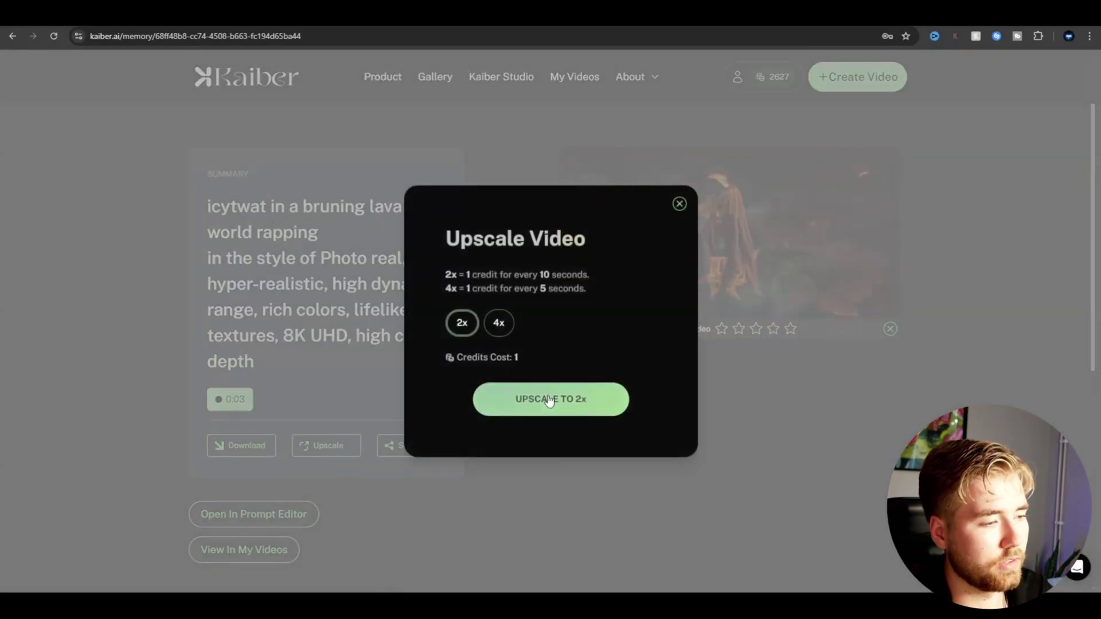
left_click(549, 400)
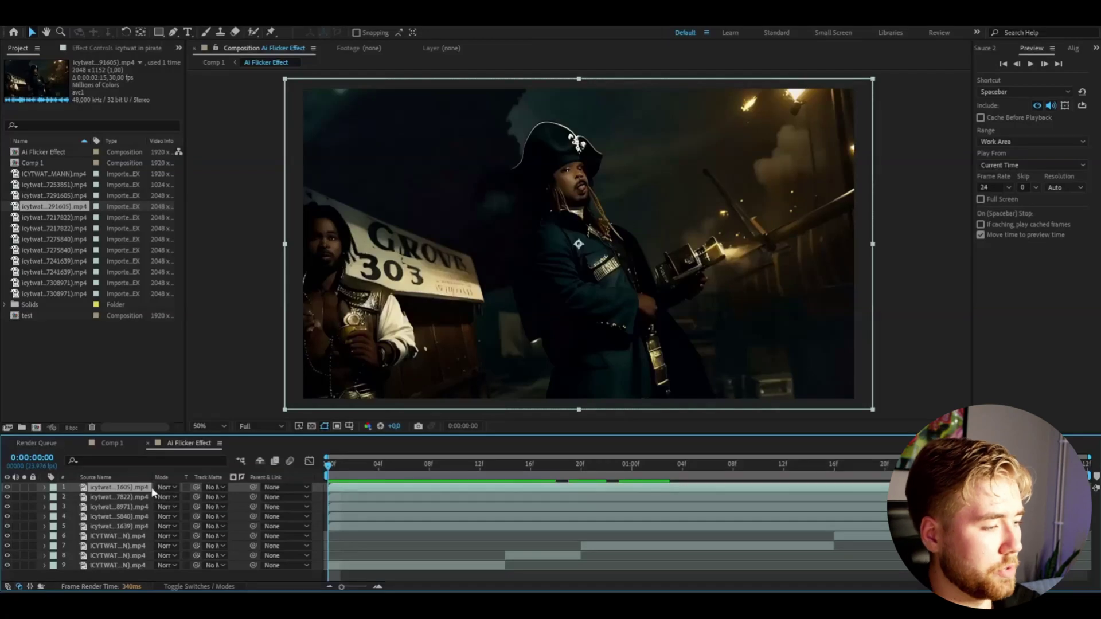
Set Scale to 94% on the top five restyled layers
left_click(105, 527, "shift")
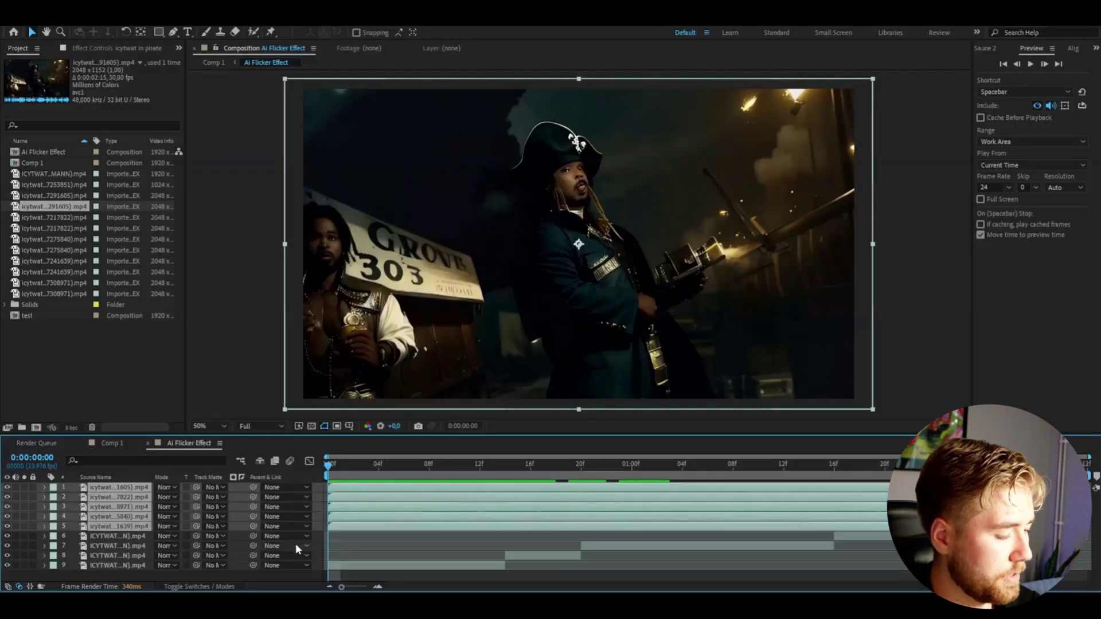
key("s")
left_click(172, 516)
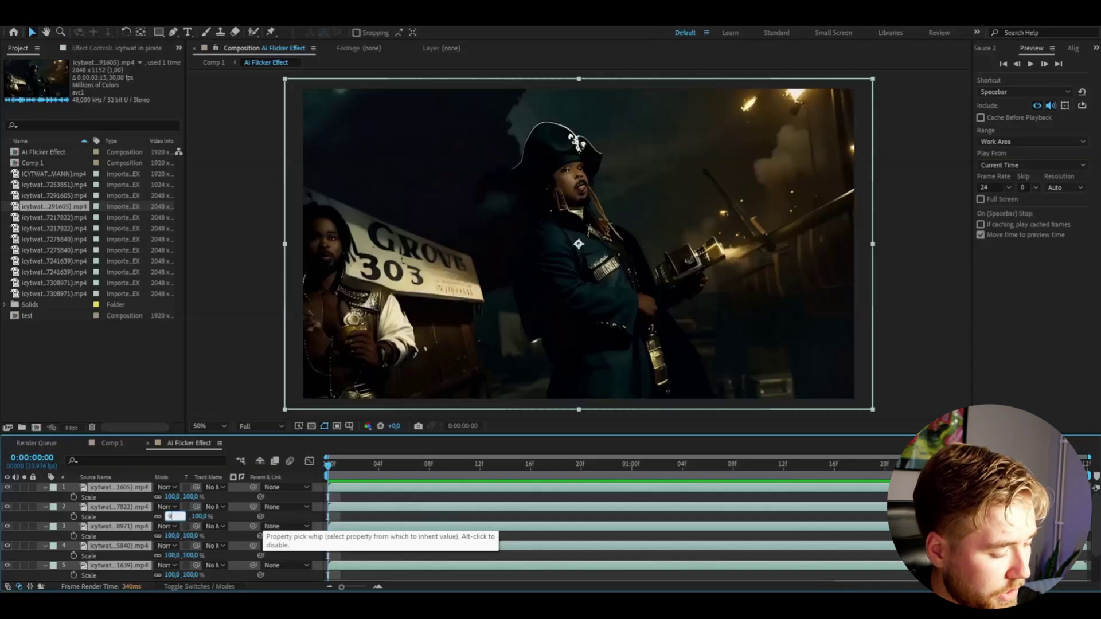
type("94")
key("Return")
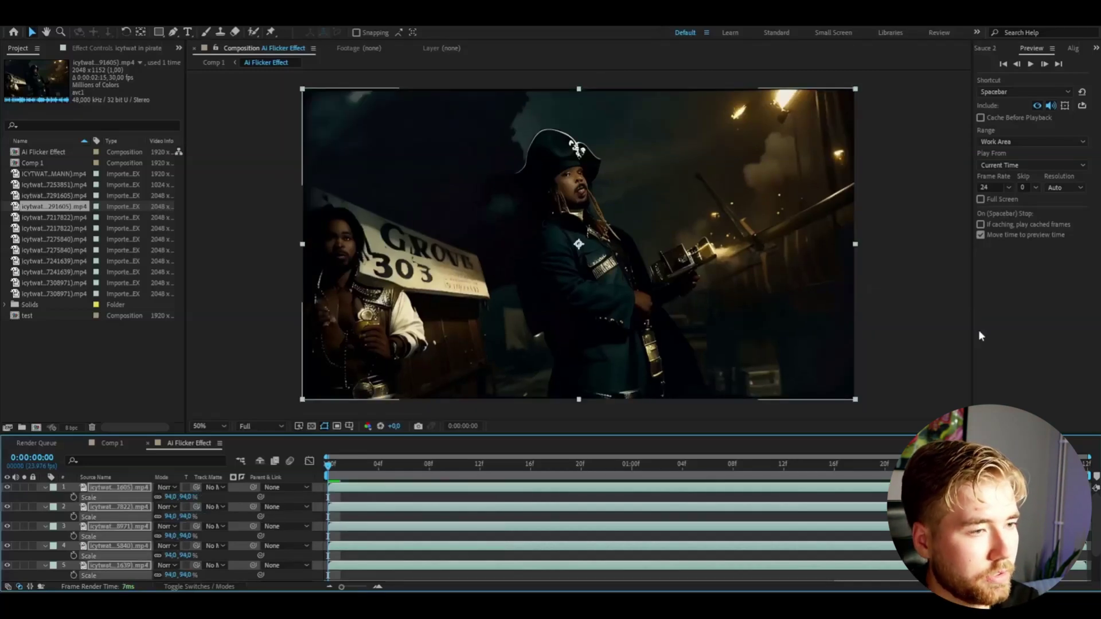
left_click(947, 303)
scroll(646, 306, "up", 4)
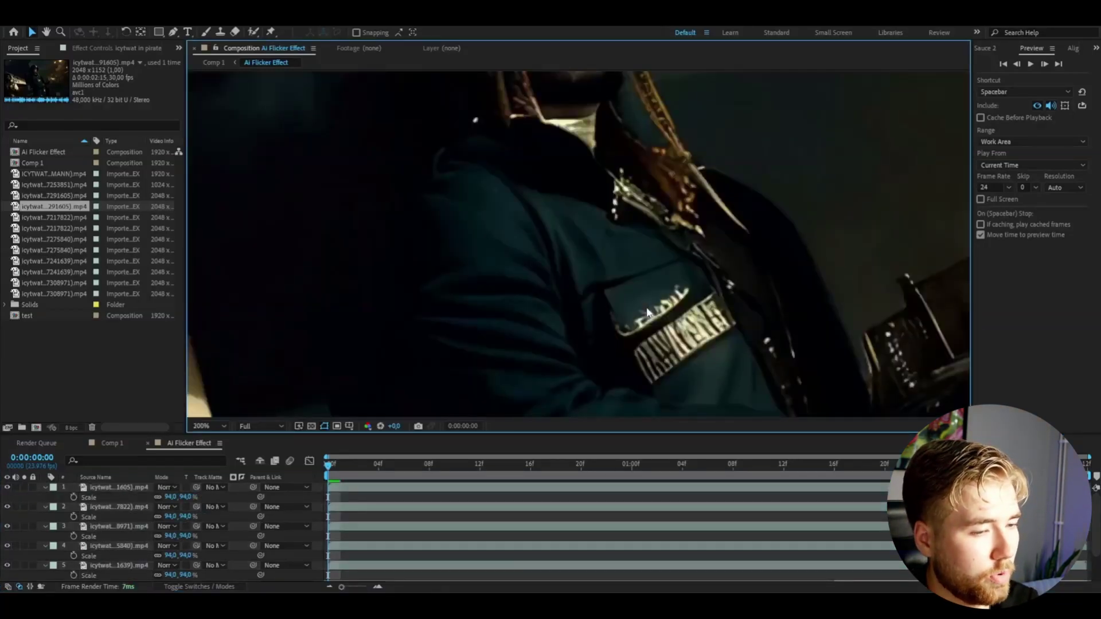
scroll(645, 308, "down", 4)
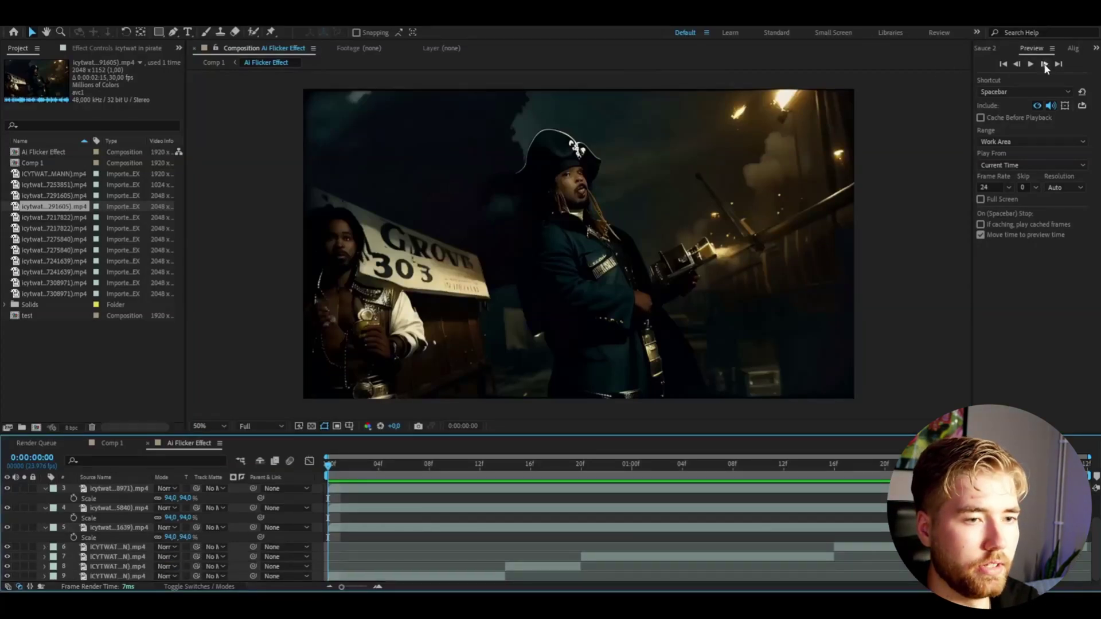
Split the fifth layer's clip at frame 3, delete the leftover piece, and check the cut
left_click(1045, 64)
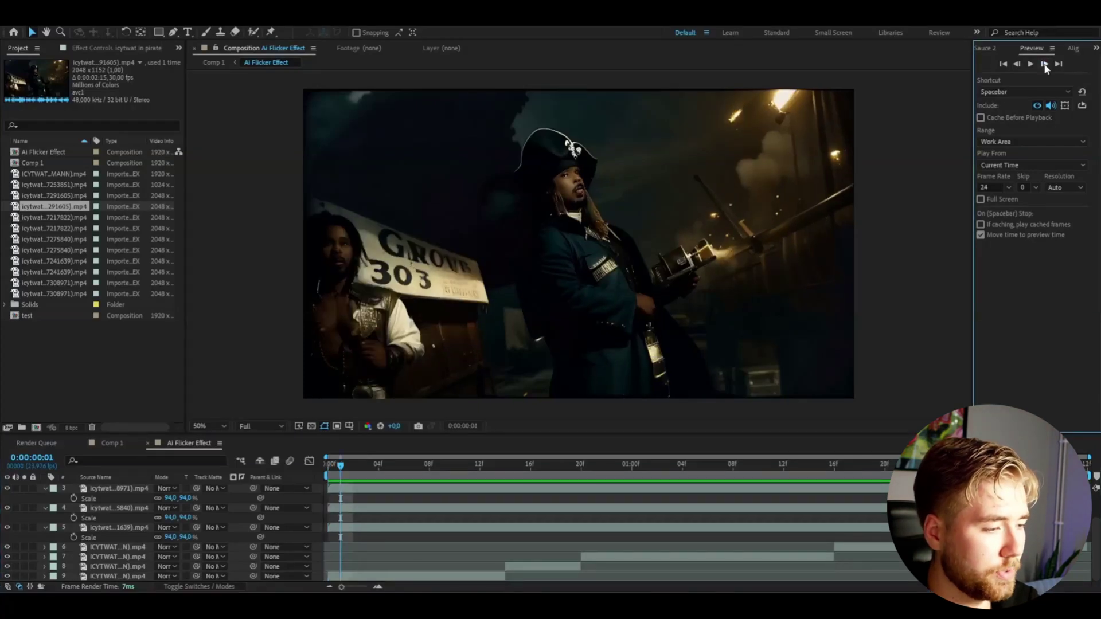
left_click(1044, 65)
left_click(1045, 64)
left_click(383, 510)
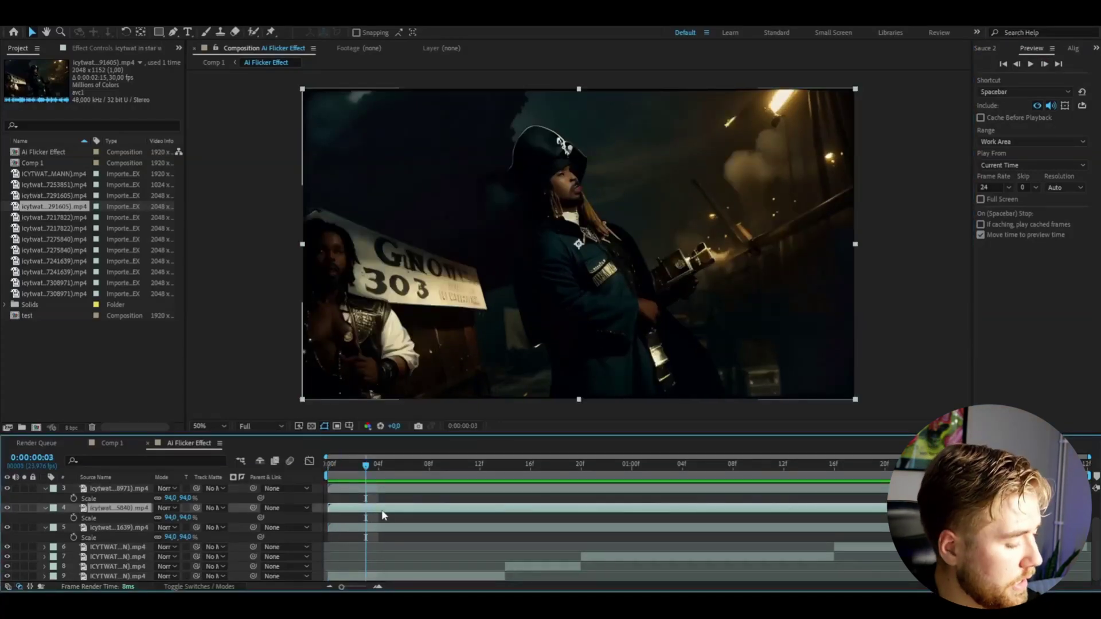
left_click(378, 527)
key("ctrl+shift+d")
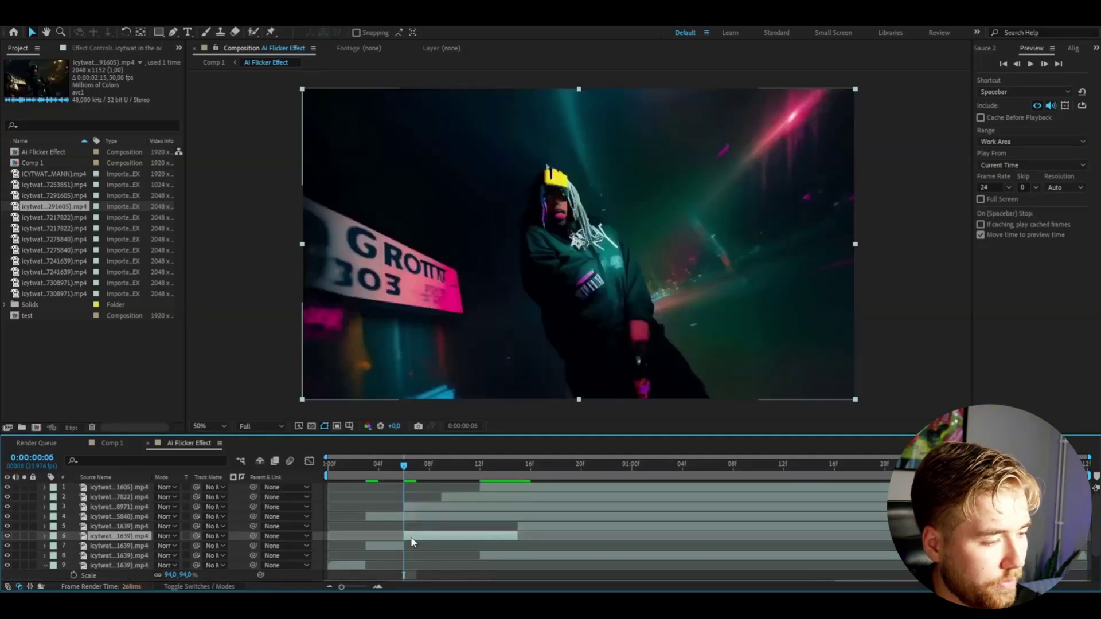
key("Delete")
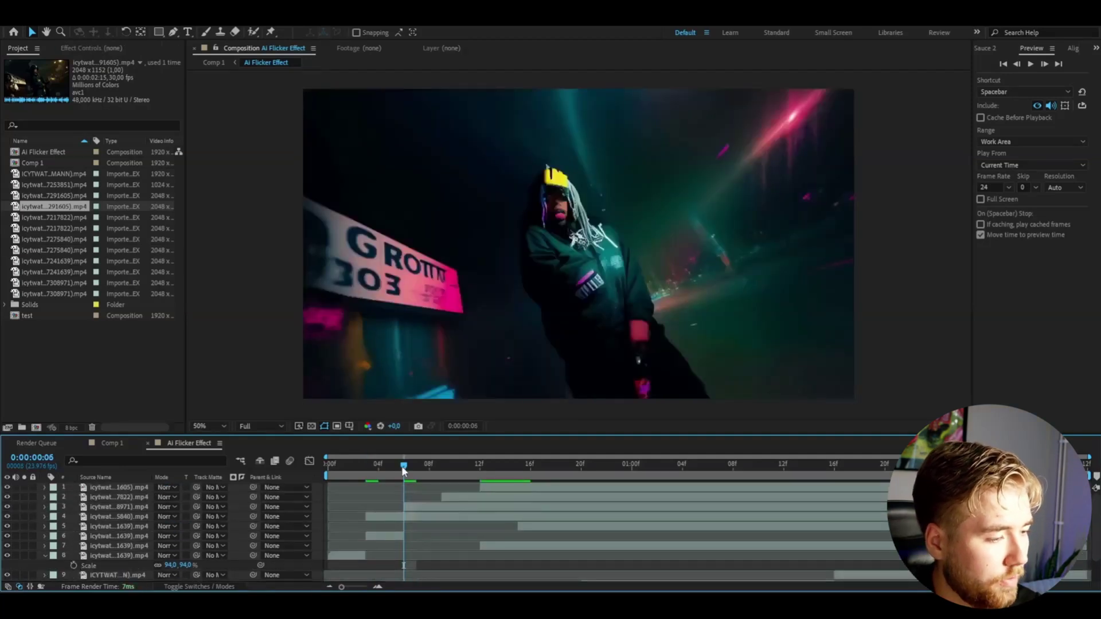
mouse_move(401, 466)
left_mouse_down()
mouse_move(314, 480)
mouse_move(437, 477)
mouse_move(402, 487)
left_mouse_up()
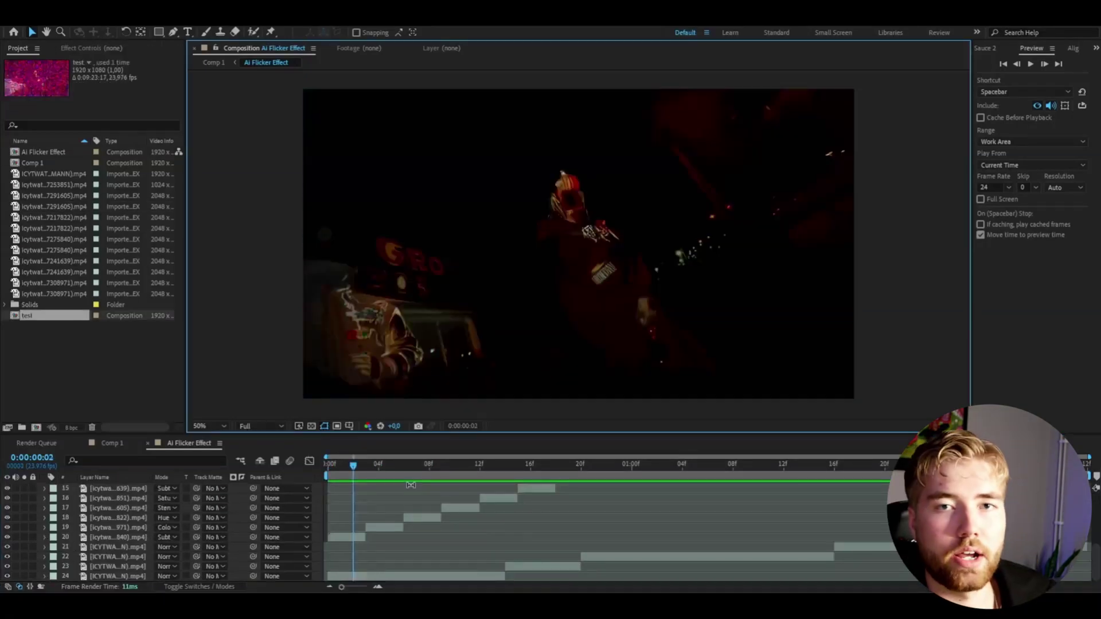
left_click_drag(374, 463, 380, 465)
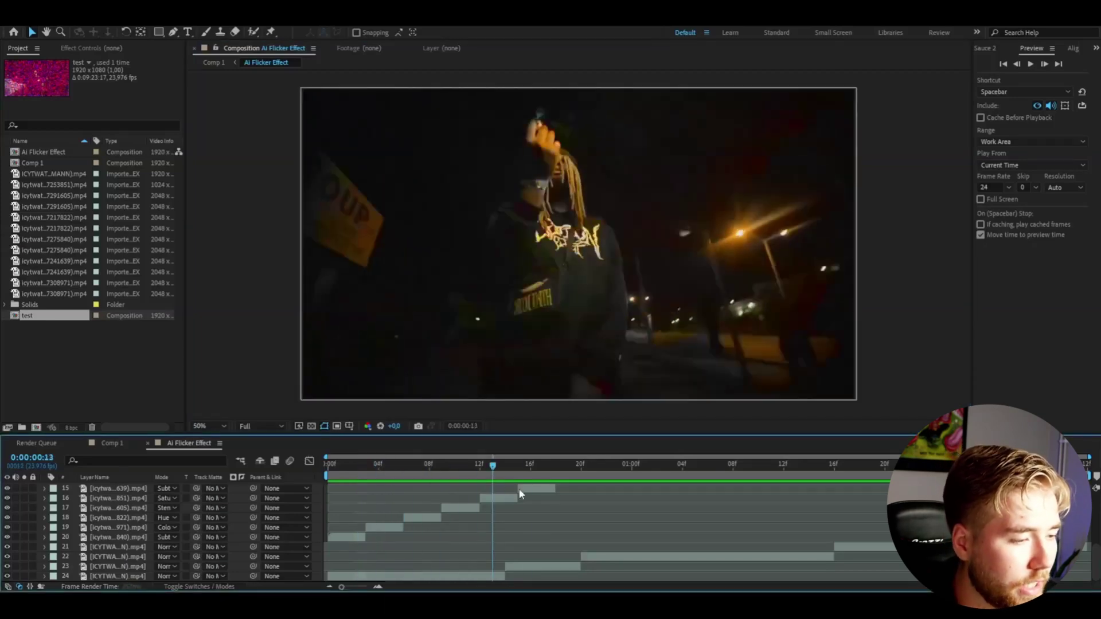
left_click_drag(520, 494, 688, 494)
scroll(552, 506, "up", 1)
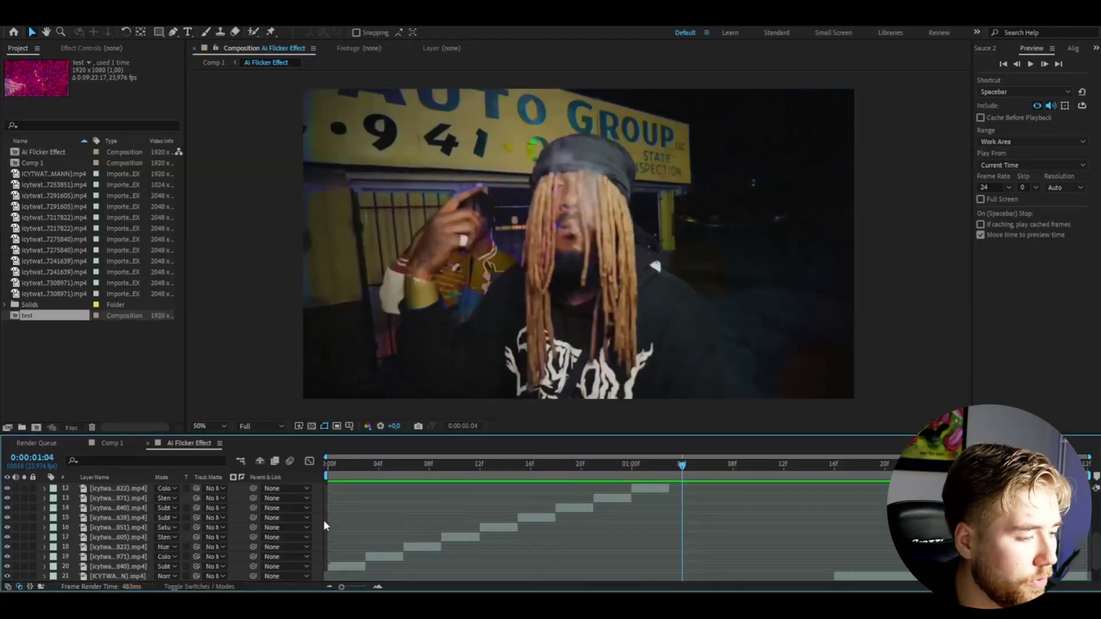
left_click(368, 470)
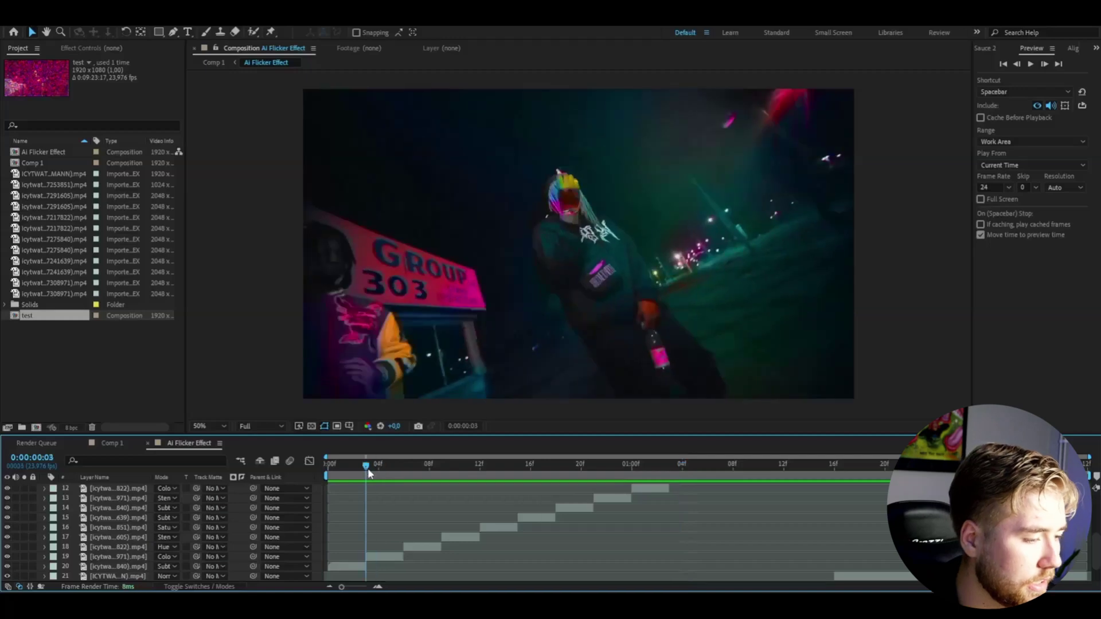
left_click(157, 568)
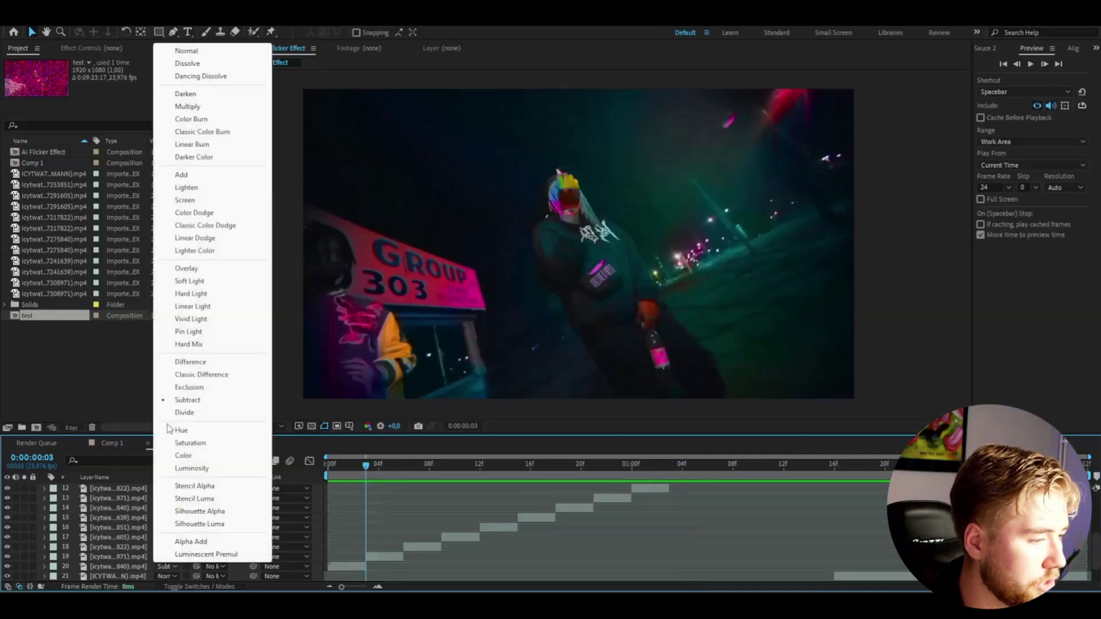
left_click(104, 519)
left_click(166, 556)
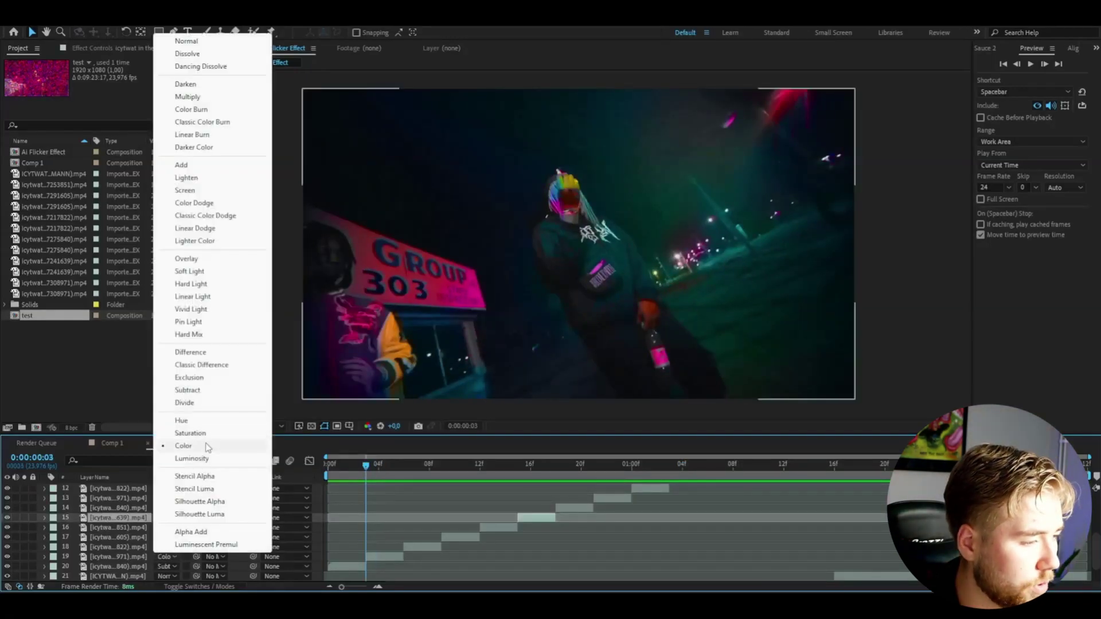
left_click(116, 515)
scroll(103, 518, "up", 2)
left_click_drag(433, 477, 732, 487)
key("space")
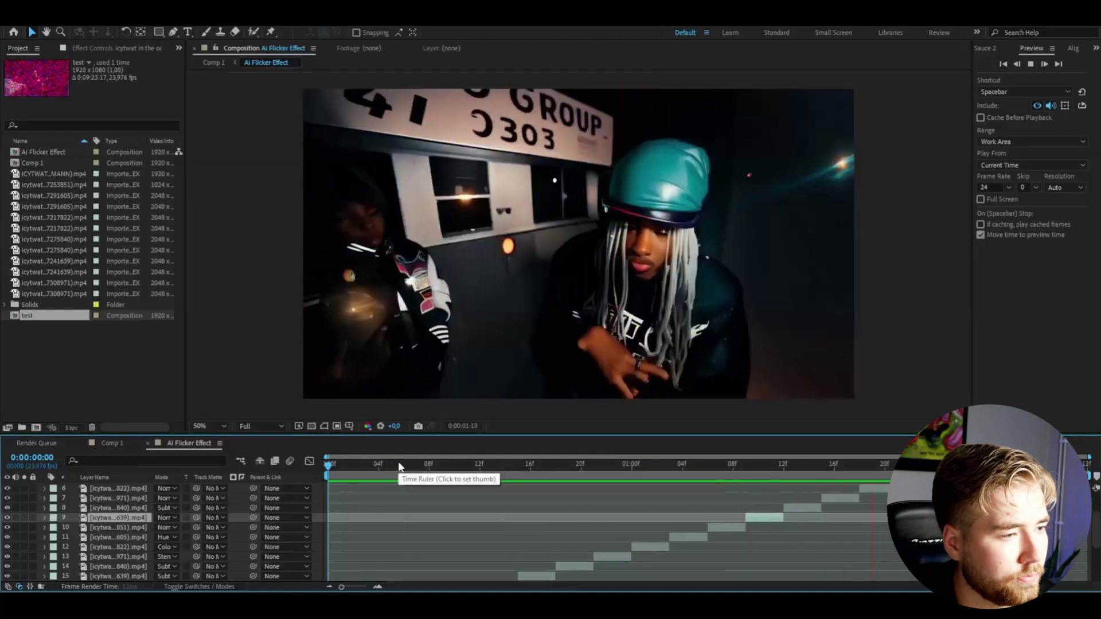
left_click(406, 464)
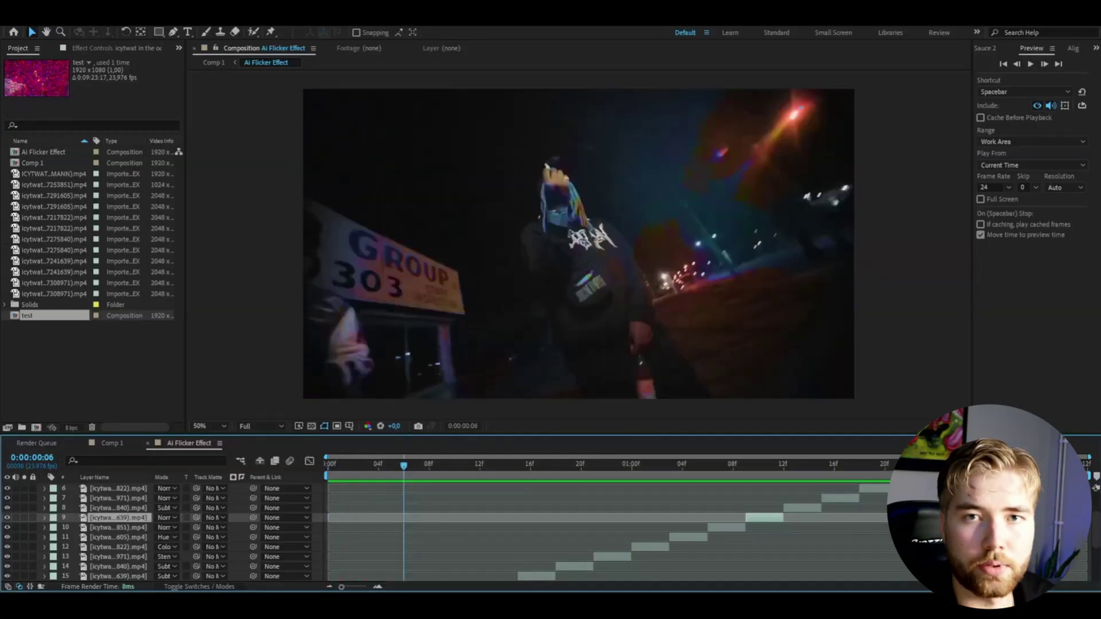
Add a top adjustment layer with Deep Glow at 35% Threshold and preview the glow
key("Home")
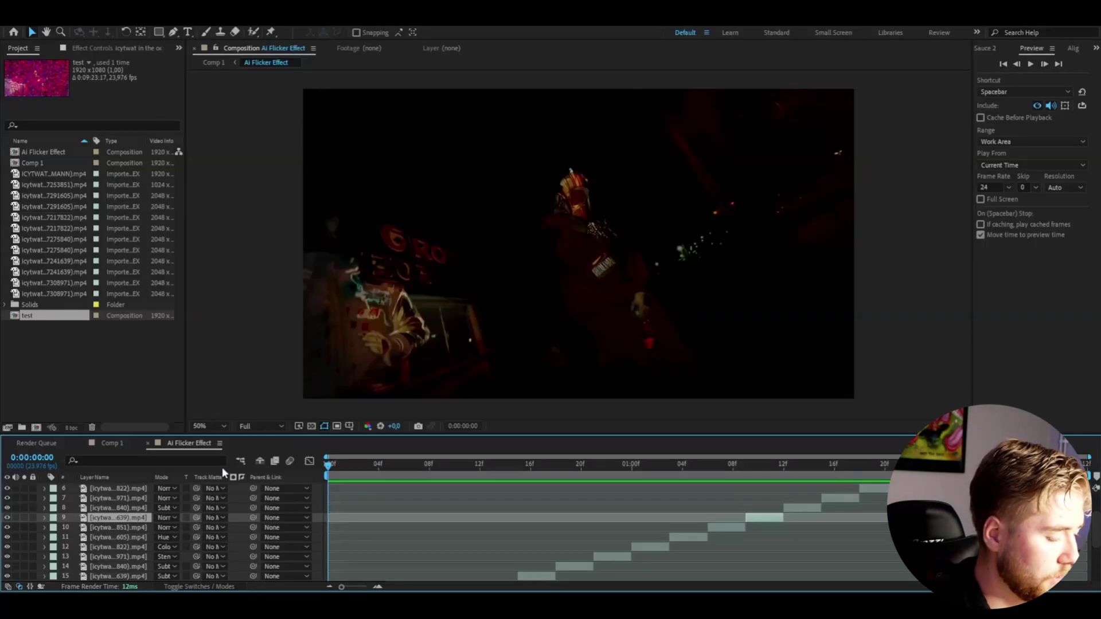
key("ctrl+alt+y")
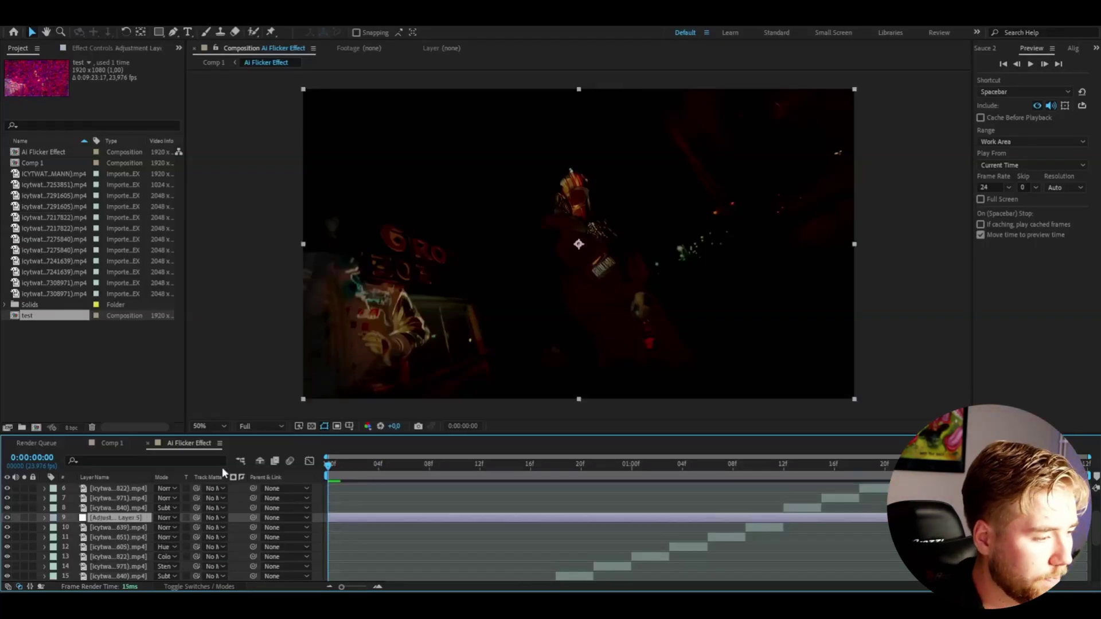
scroll(117, 516, "up", 3)
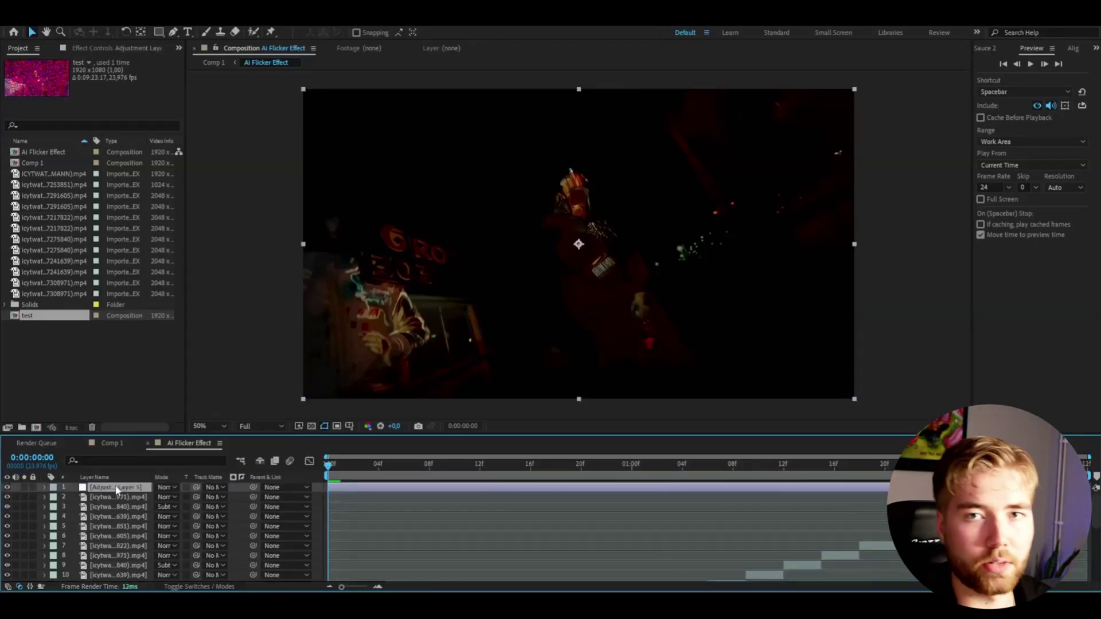
key("ctrl+alt+shift+e")
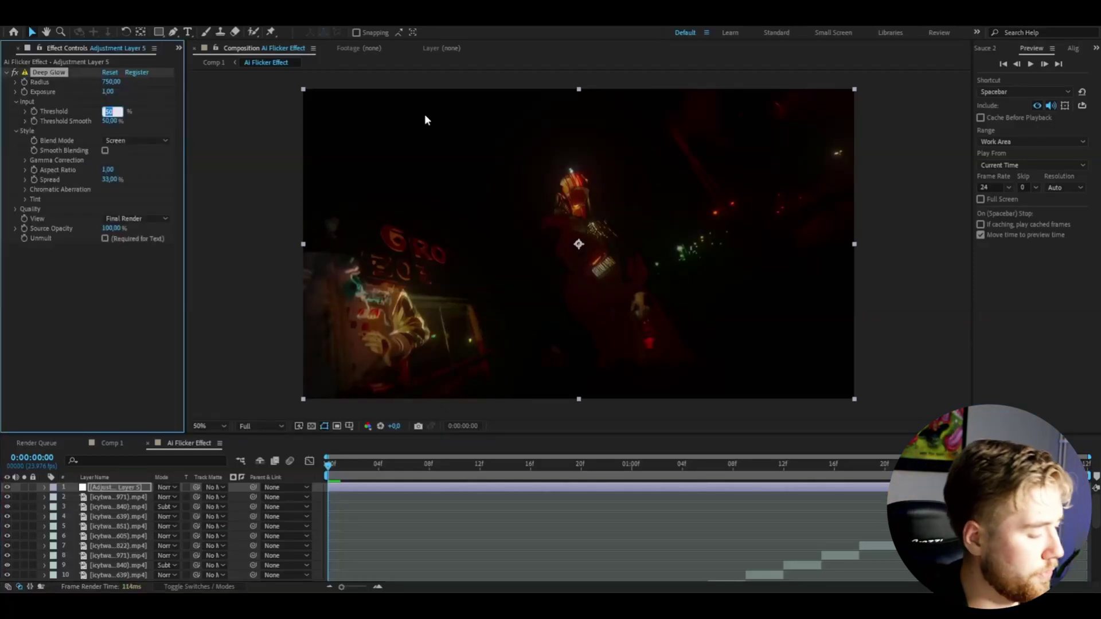
type("35")
key("Return")
key("space")
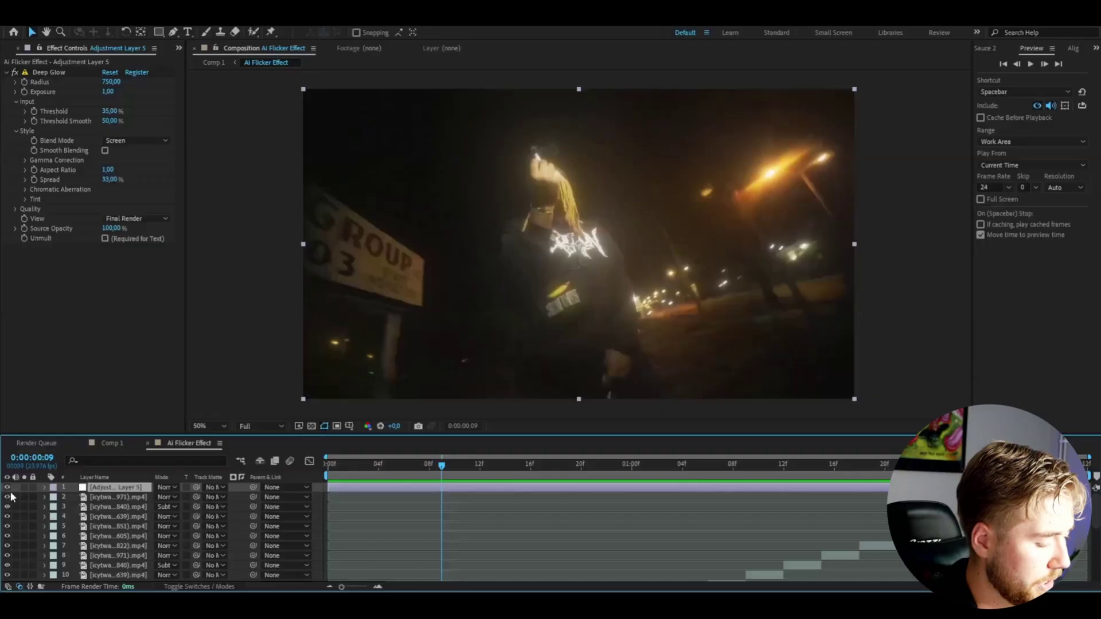
Add a second adjustment layer above, hide the Deep Glow layer, and select the new layer
key("ctrl+alt+y")
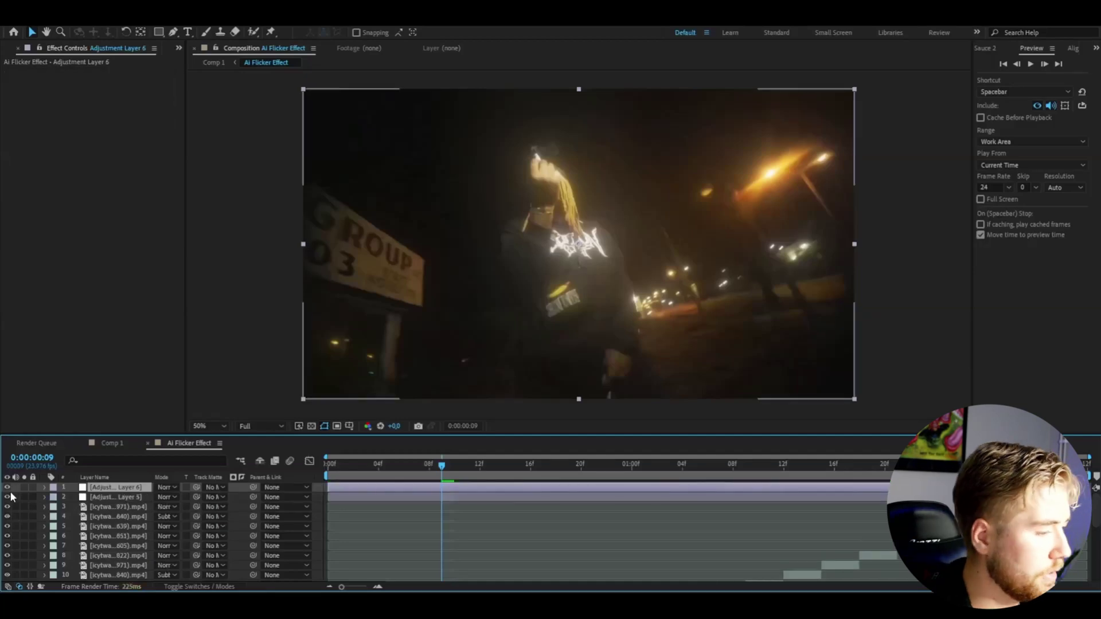
left_click(115, 497)
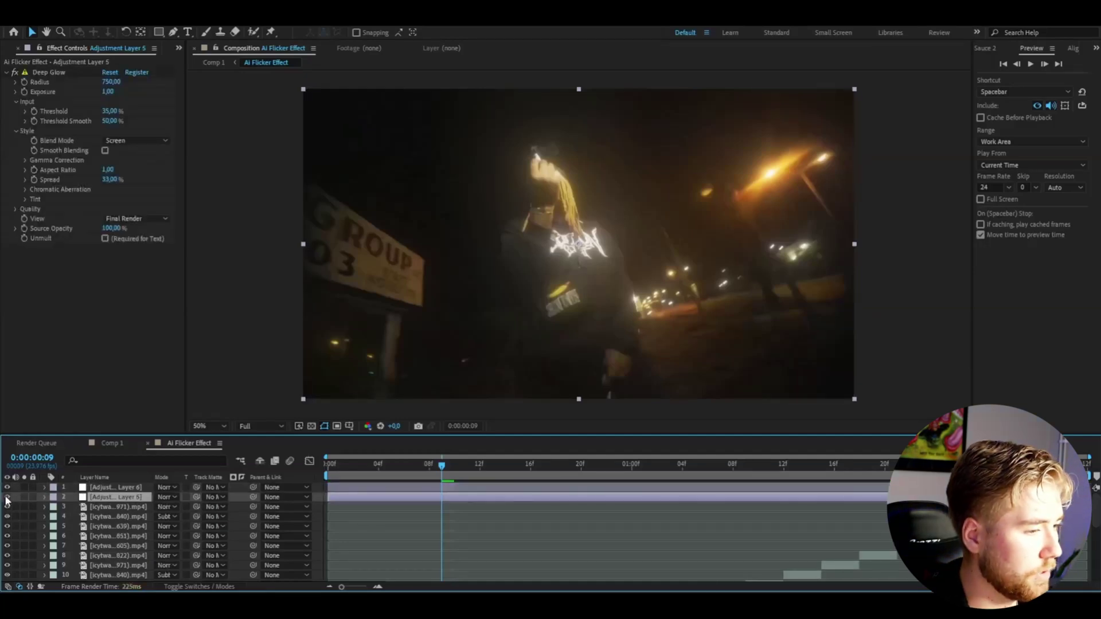
left_click(7, 497)
left_click(115, 488)
key("Home")
key("ctrl+space")
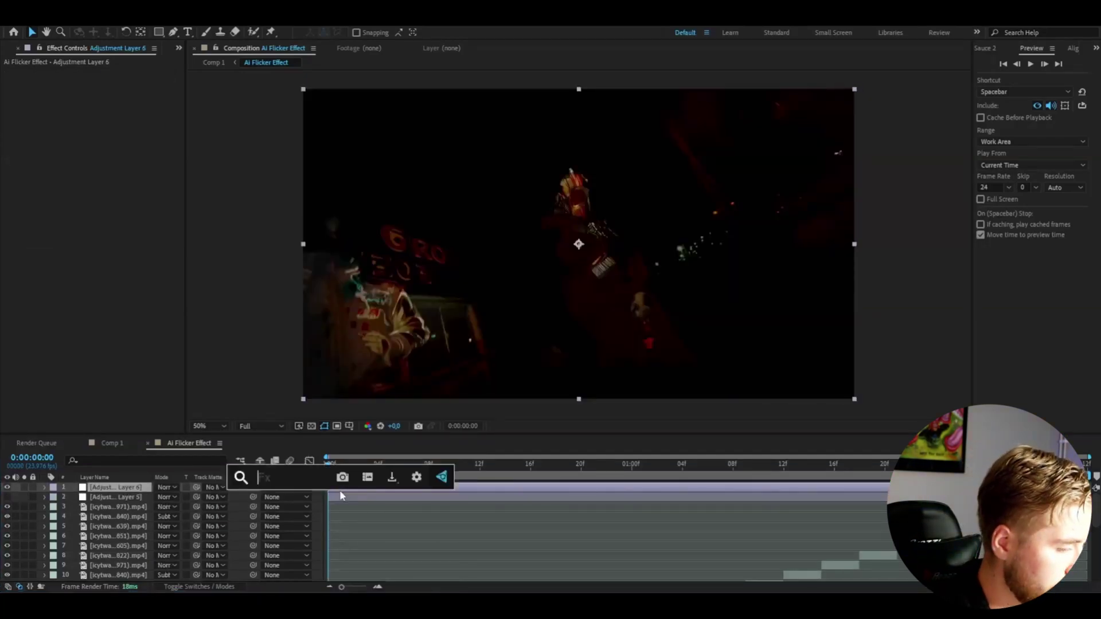